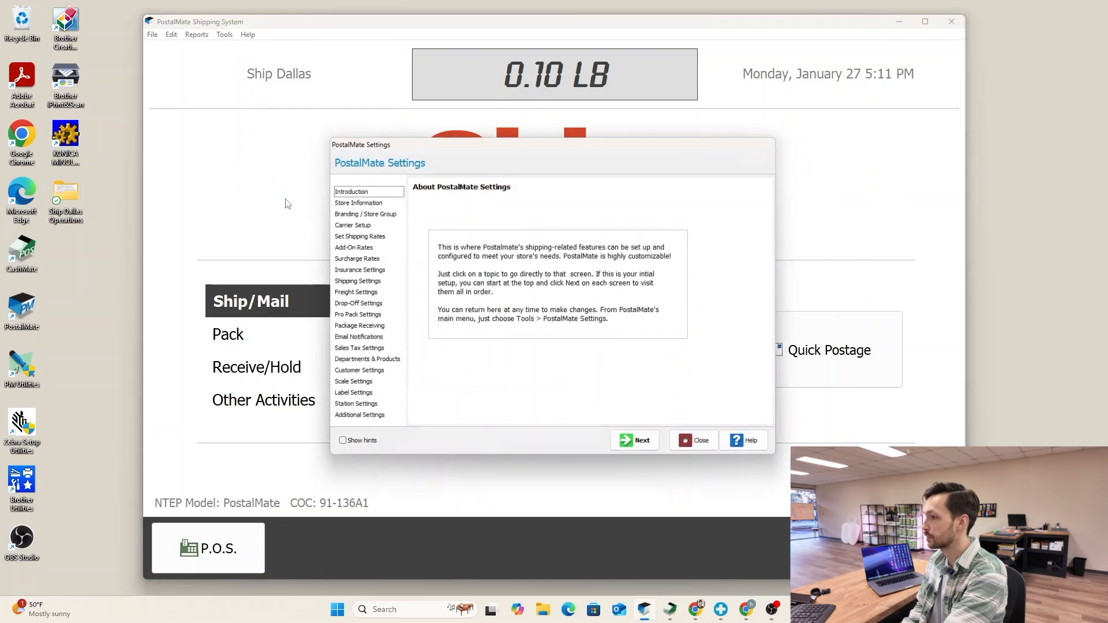
# Step: Start a new packing material of type Box in the Pro Pack materials settings
pyautogui.click(364, 317)
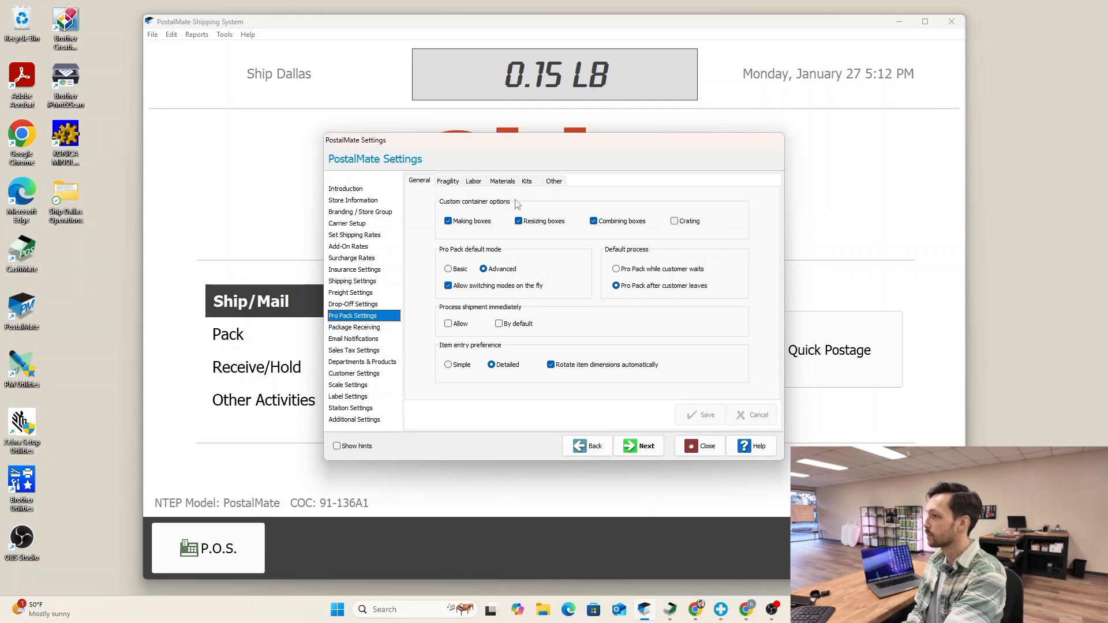
pyautogui.click(497, 183)
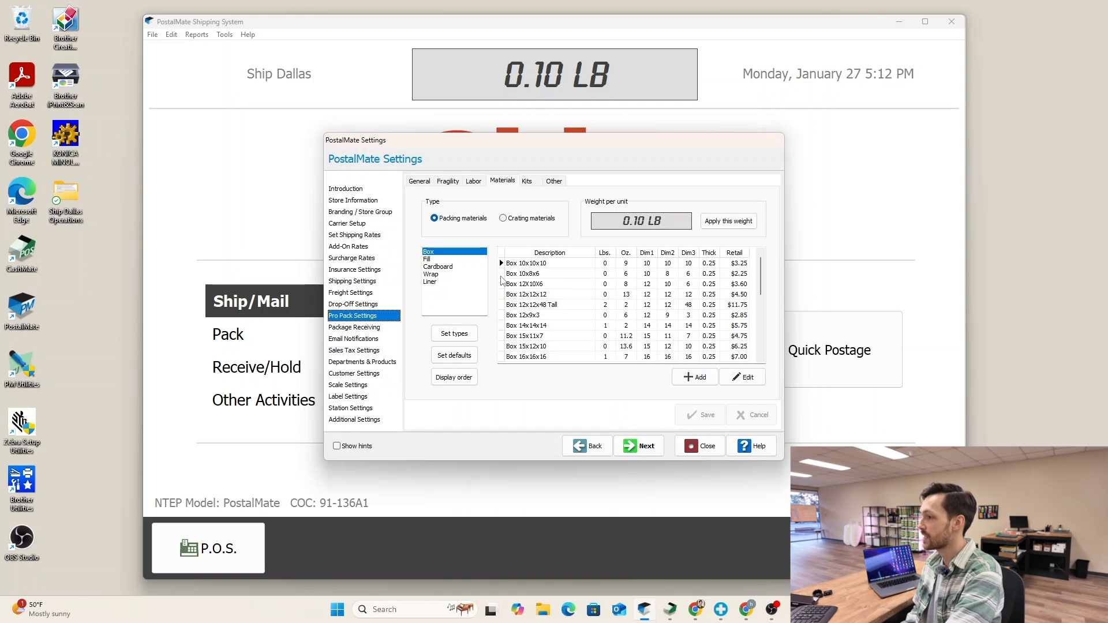
pyautogui.click(695, 377)
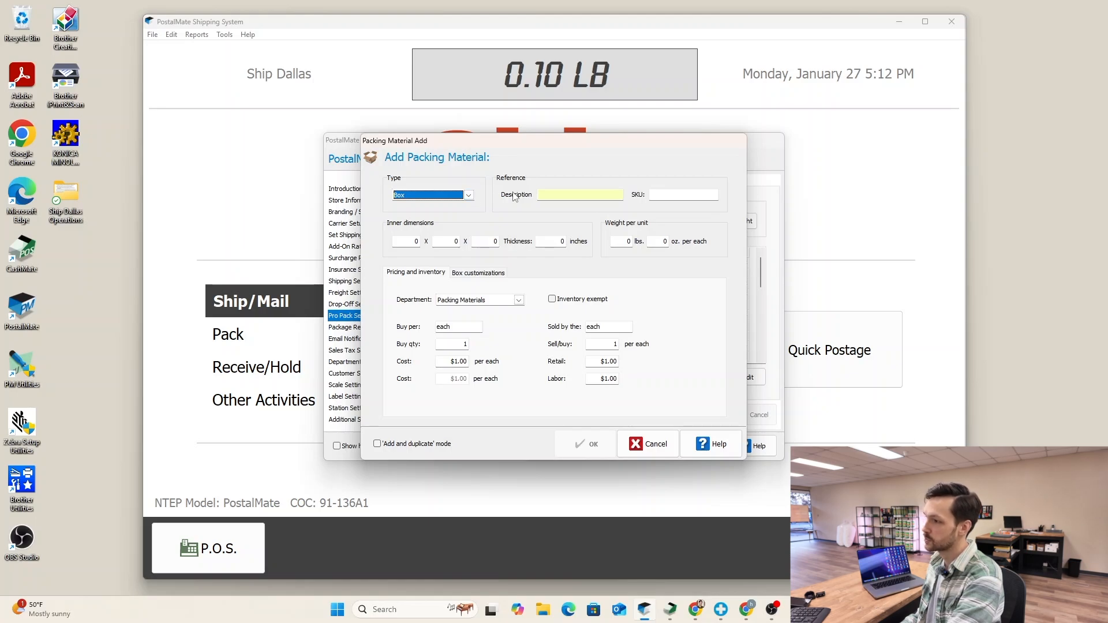
pyautogui.click(468, 195)
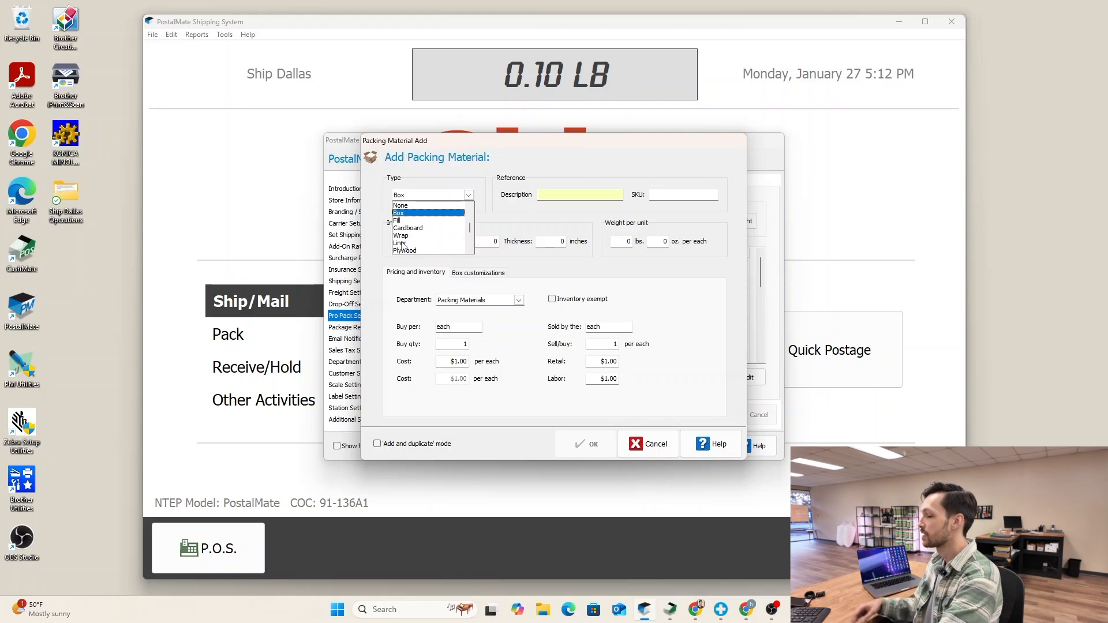
pyautogui.click(469, 195)
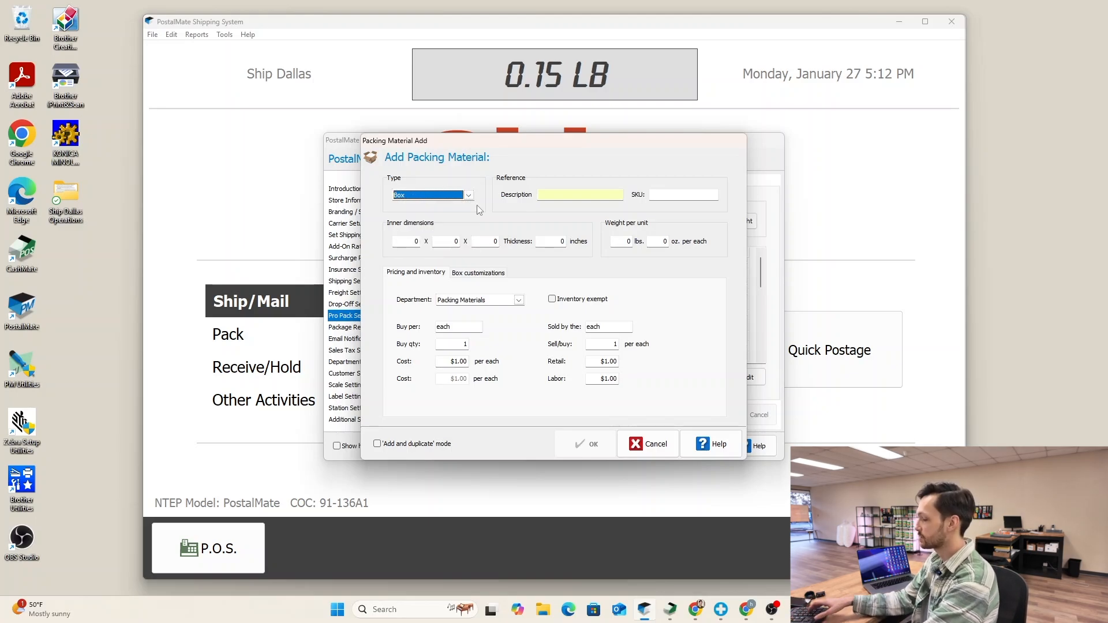
pyautogui.click(565, 195)
pyautogui.write('Box ')
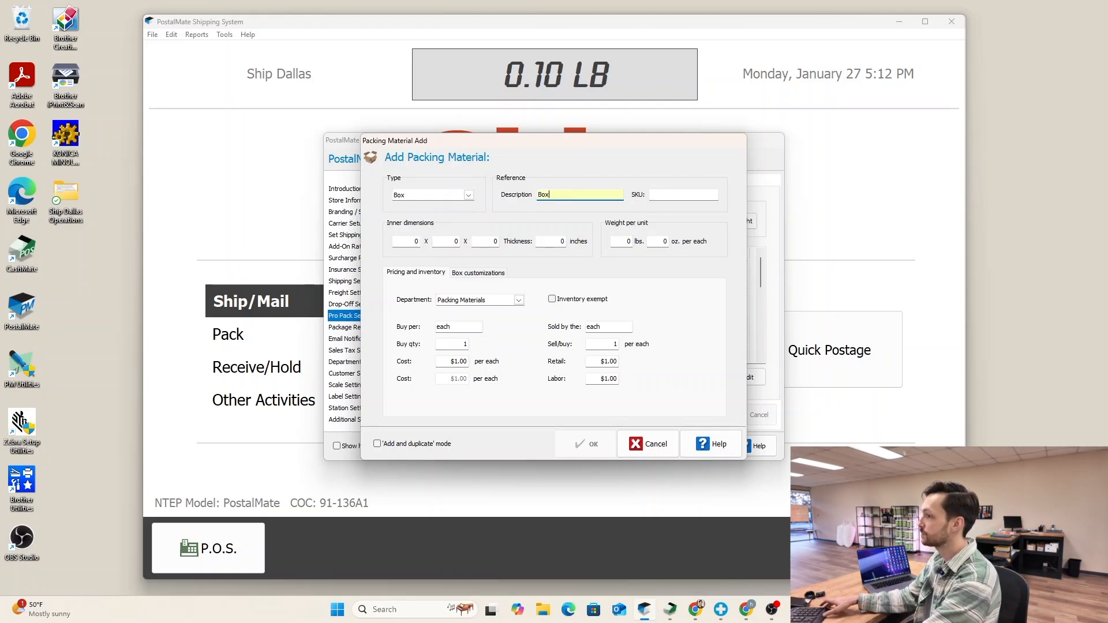
pyautogui.write('11x11x11')
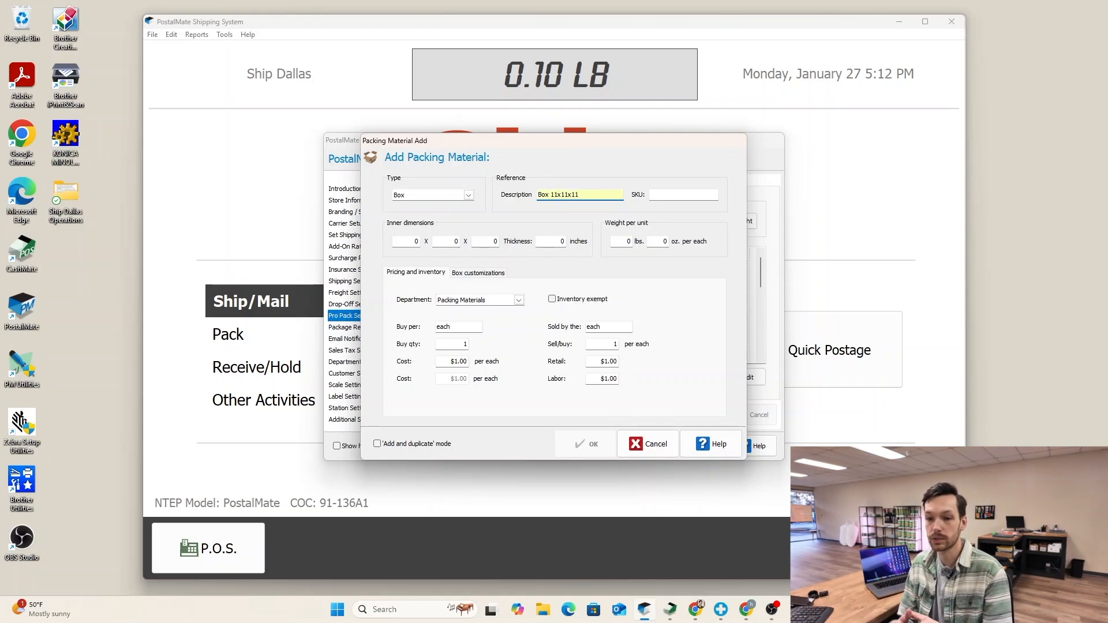
pyautogui.press('Tab')
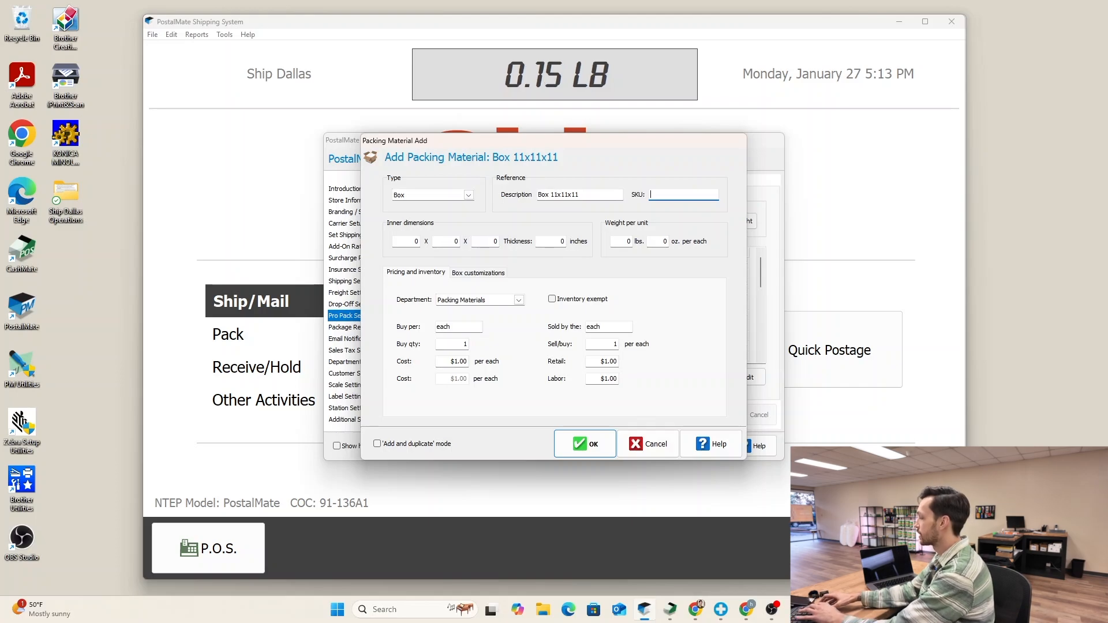
pyautogui.write('19912025')
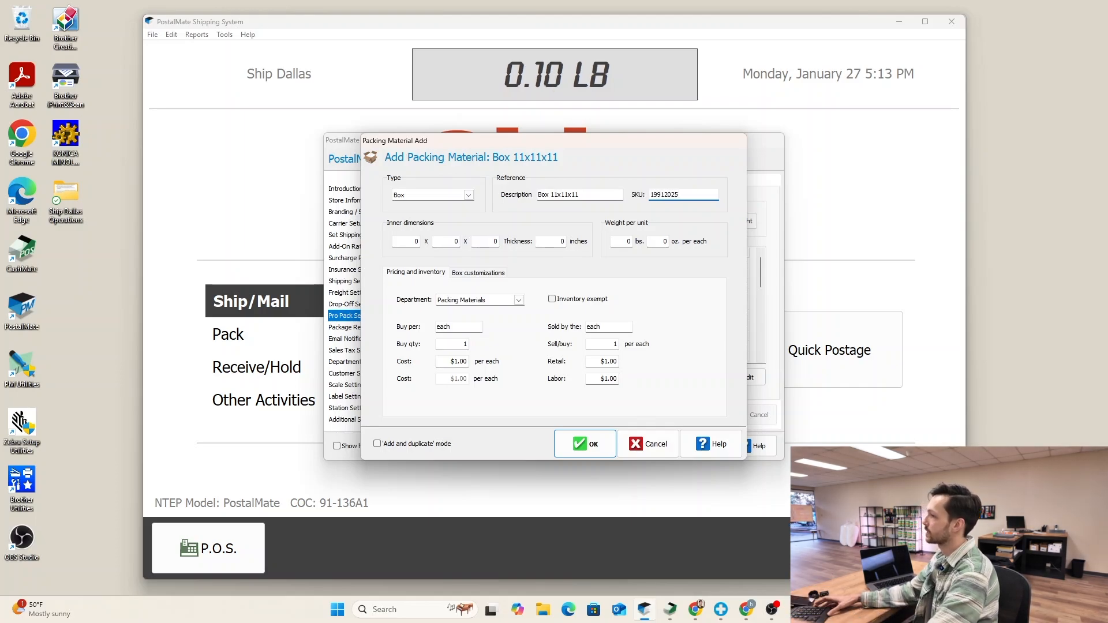
pyautogui.write('7894')
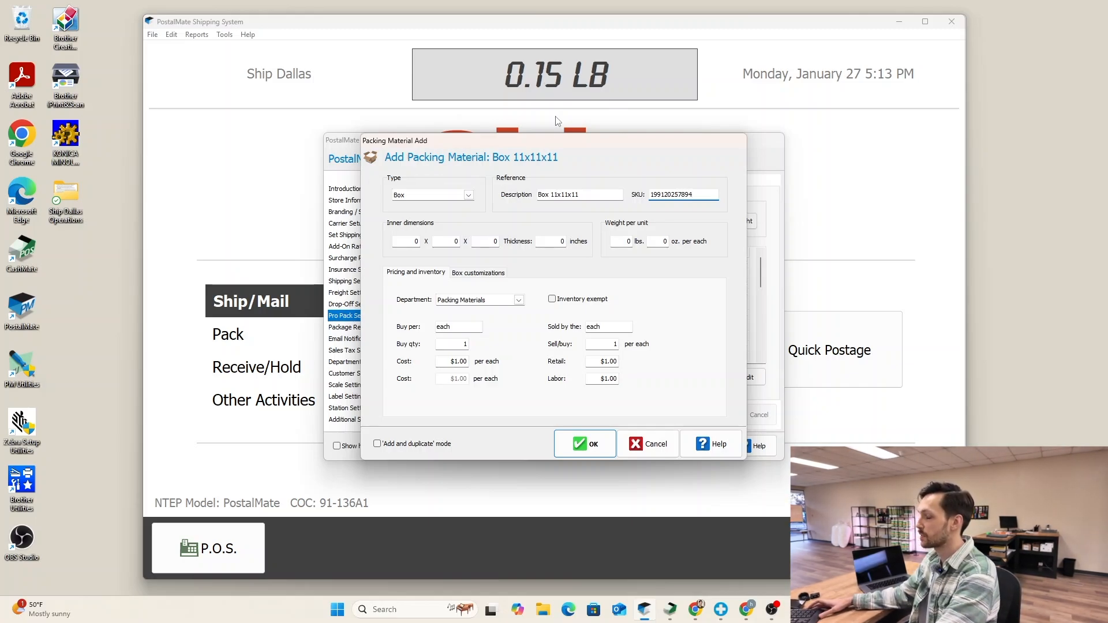
# Step: Set the box's inner dimensions to 11 x 11 x 11 inches and its thickness to 0.25 inches
pyautogui.click(403, 242)
pyautogui.write('1')
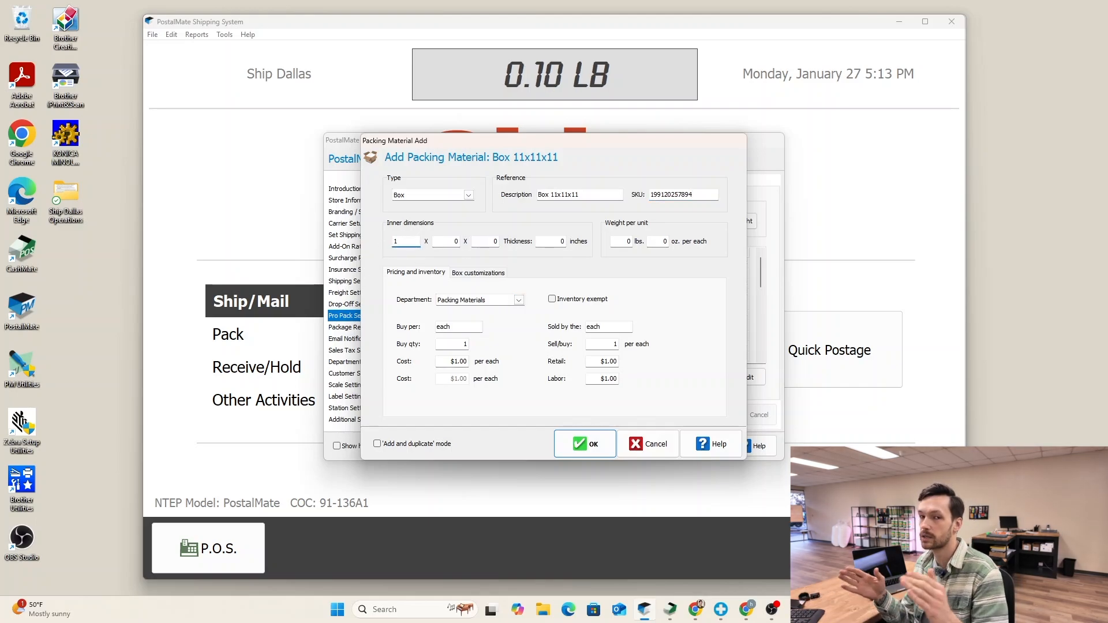
pyautogui.write('1')
pyautogui.press('Tab')
pyautogui.write('11')
pyautogui.press('Tab')
pyautogui.write('11')
pyautogui.press('Tab')
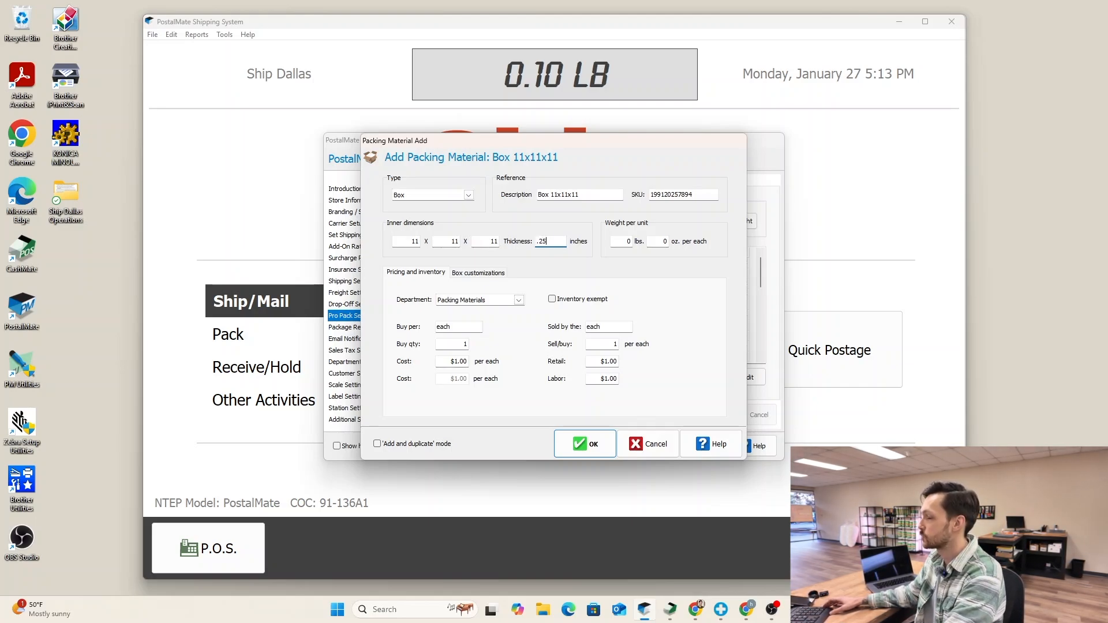
pyautogui.press('Tab')
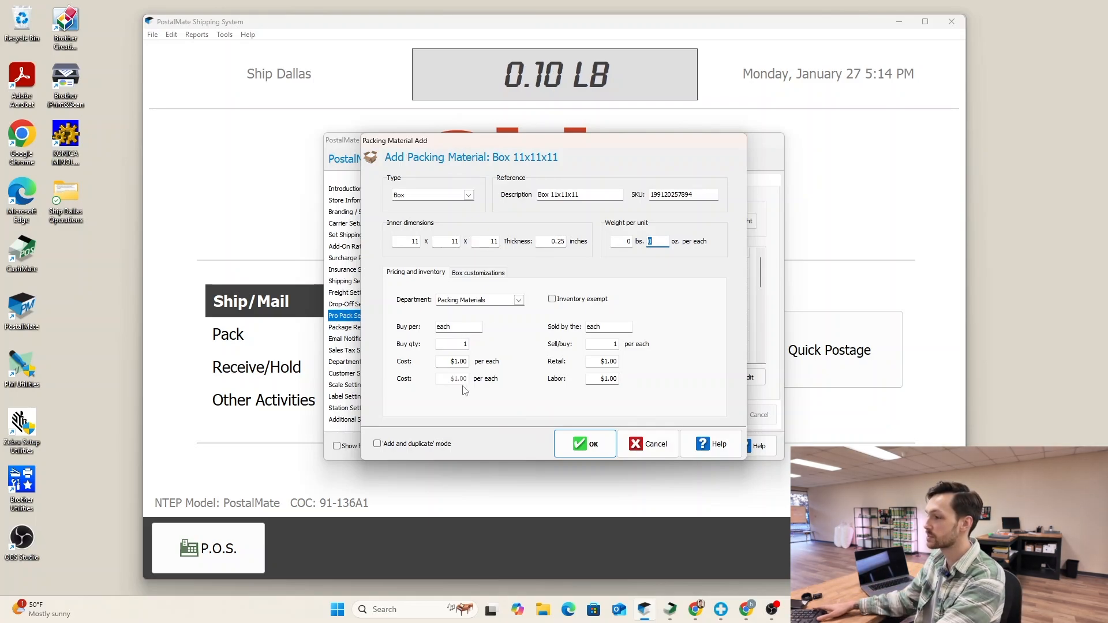
# Step: Set the box's buy quantity to 20 and its cost to $0.30 each
pyautogui.doubleClick(465, 326)
pyautogui.press('Tab')
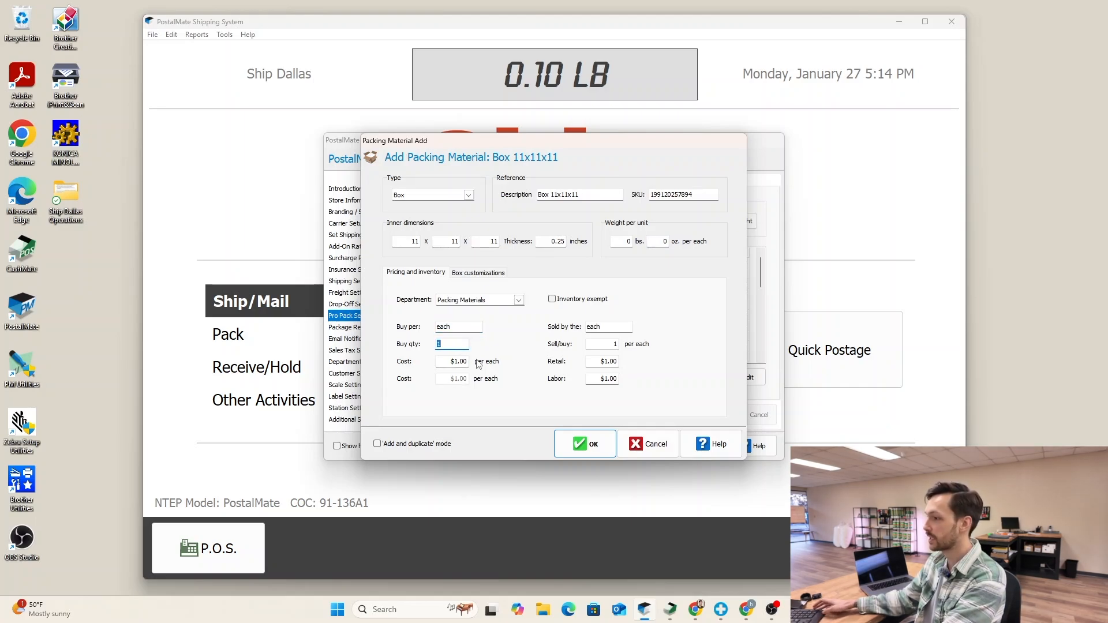
pyautogui.write('20')
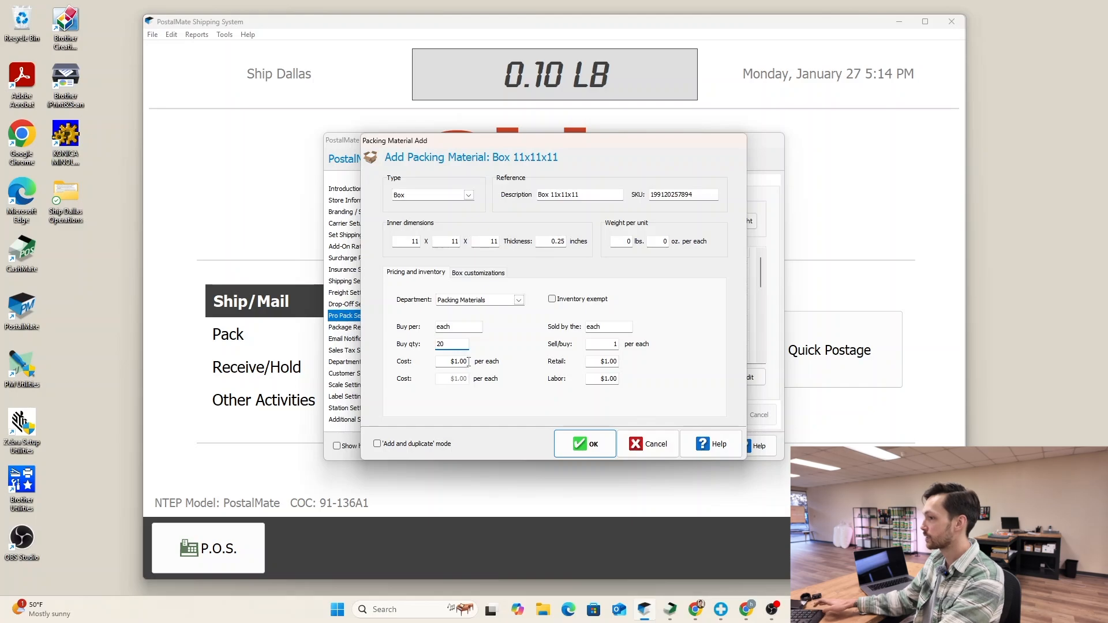
pyautogui.press('Tab')
pyautogui.write('.')
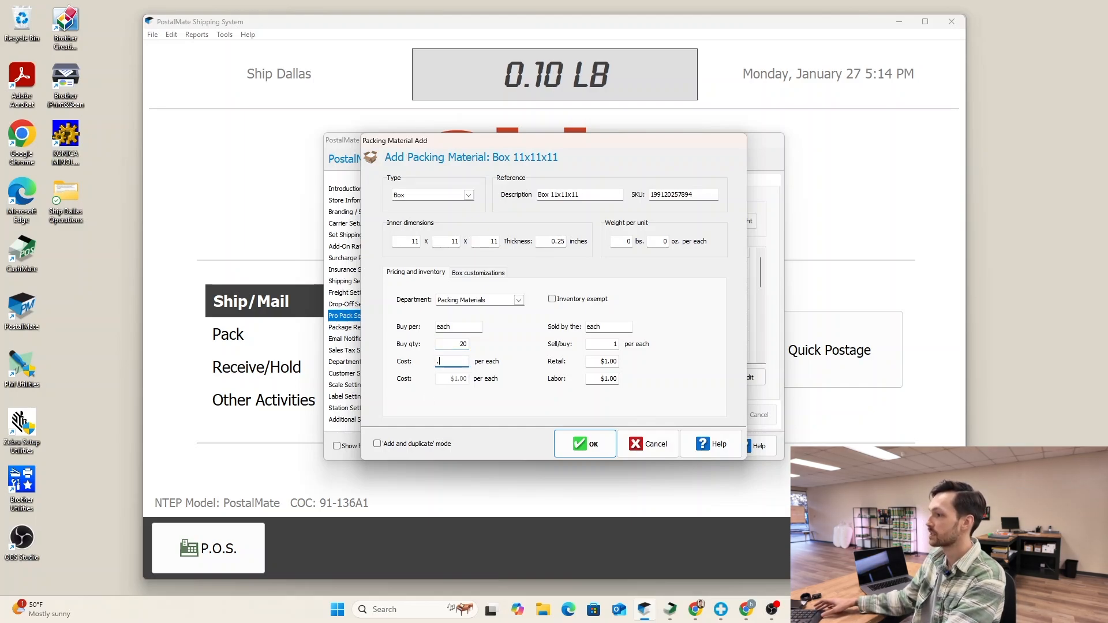
pyautogui.write('30')
pyautogui.press('Tab')
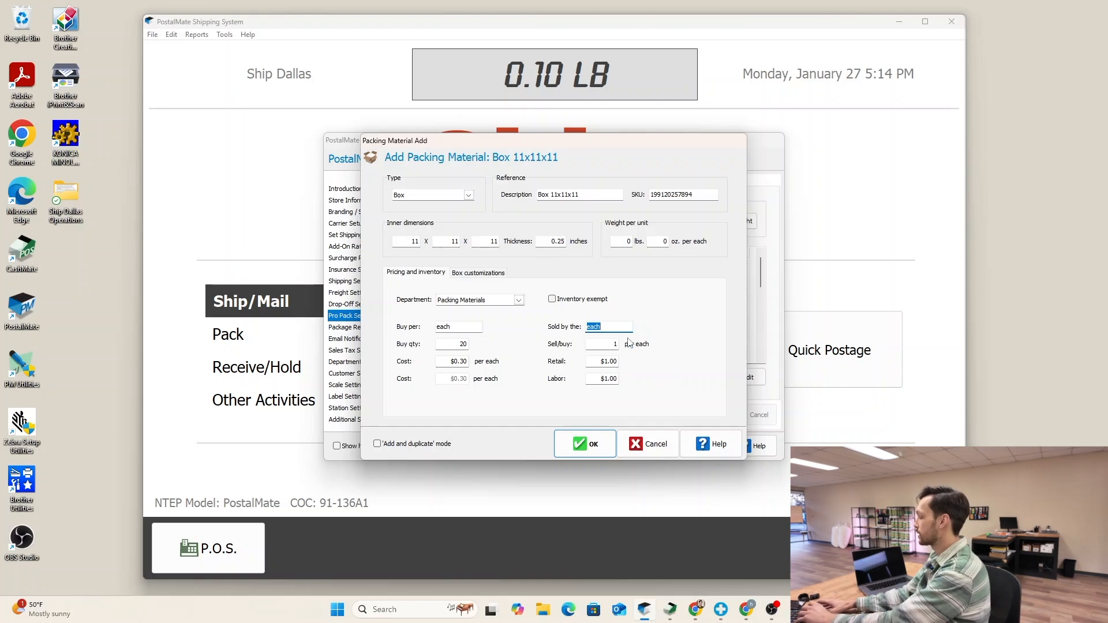
# Step: Set the box's retail price to $1.30, keeping it sold by the each
pyautogui.press('Tab')
pyautogui.press('Tab')
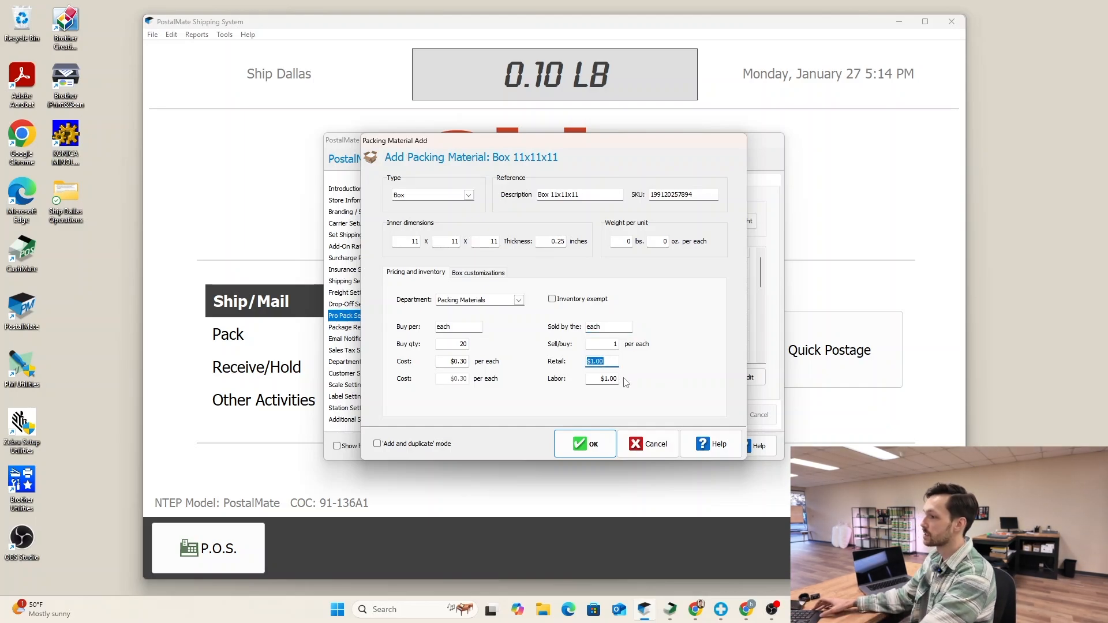
pyautogui.write('1.')
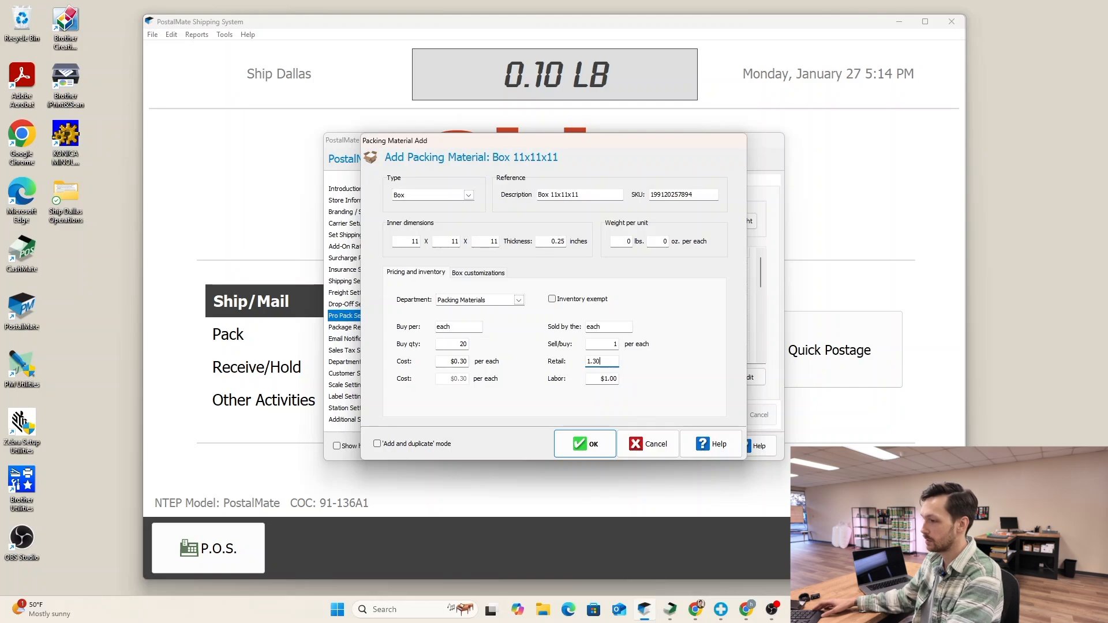
pyautogui.write('30')
pyautogui.press('Tab')
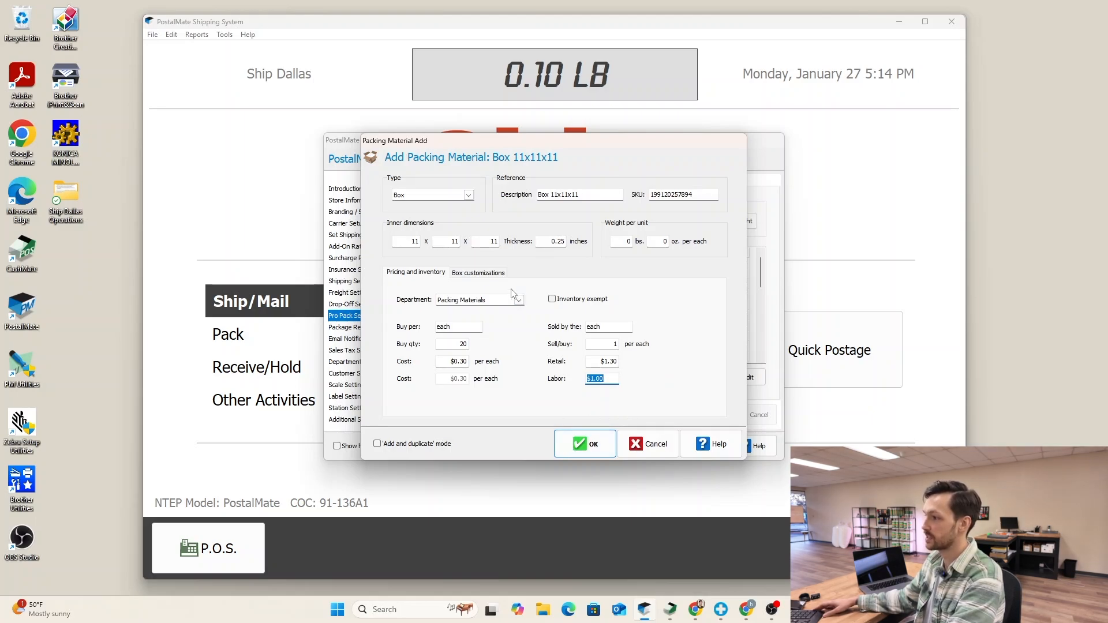
# Step: Allow combining and reconfiguring for the box and calculate its scoring increments
pyautogui.click(485, 278)
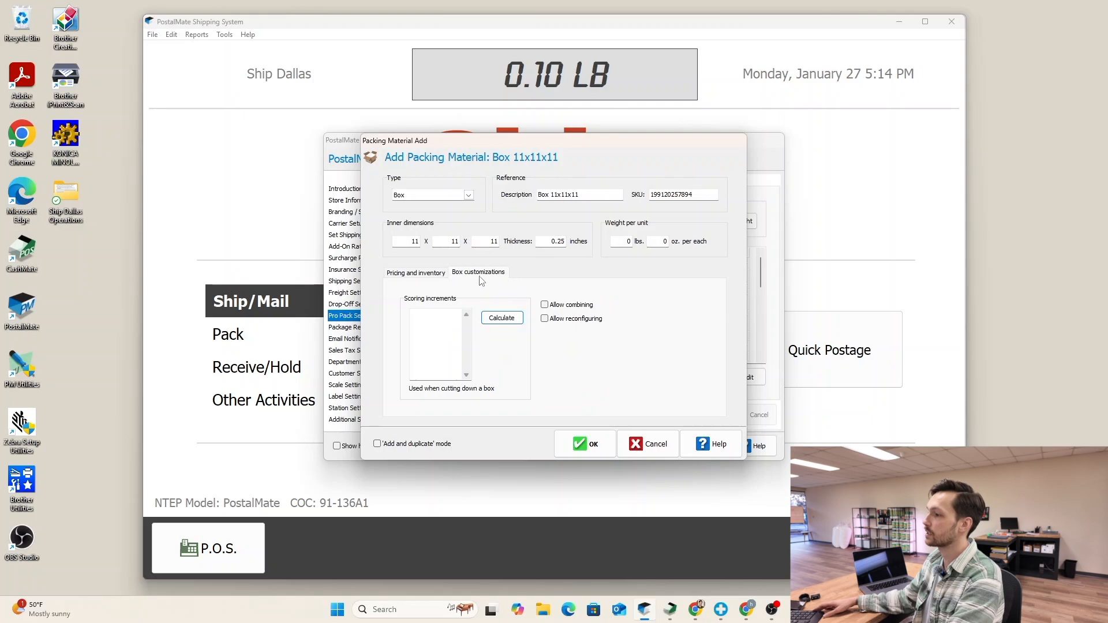
pyautogui.click(544, 304)
pyautogui.click(544, 319)
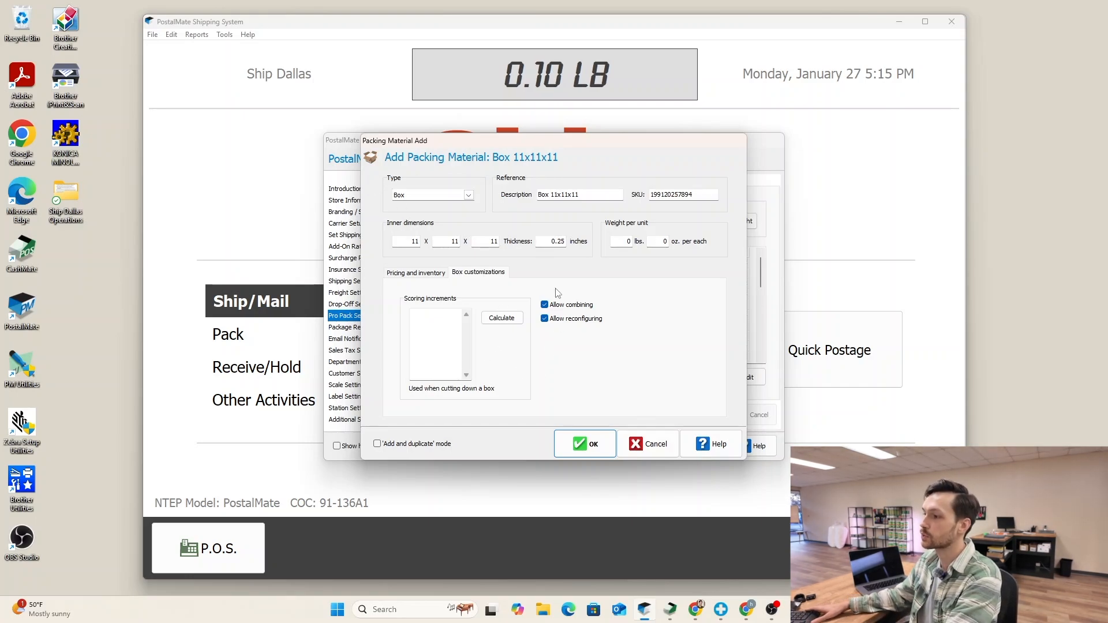
pyautogui.click(501, 318)
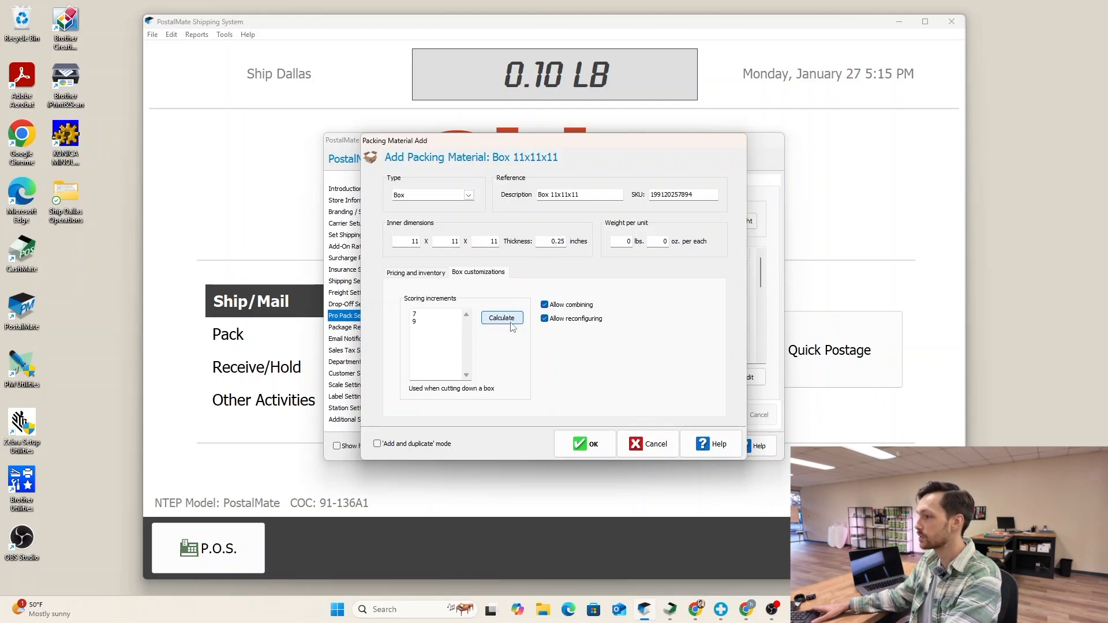
pyautogui.click(413, 313)
pyautogui.write('7')
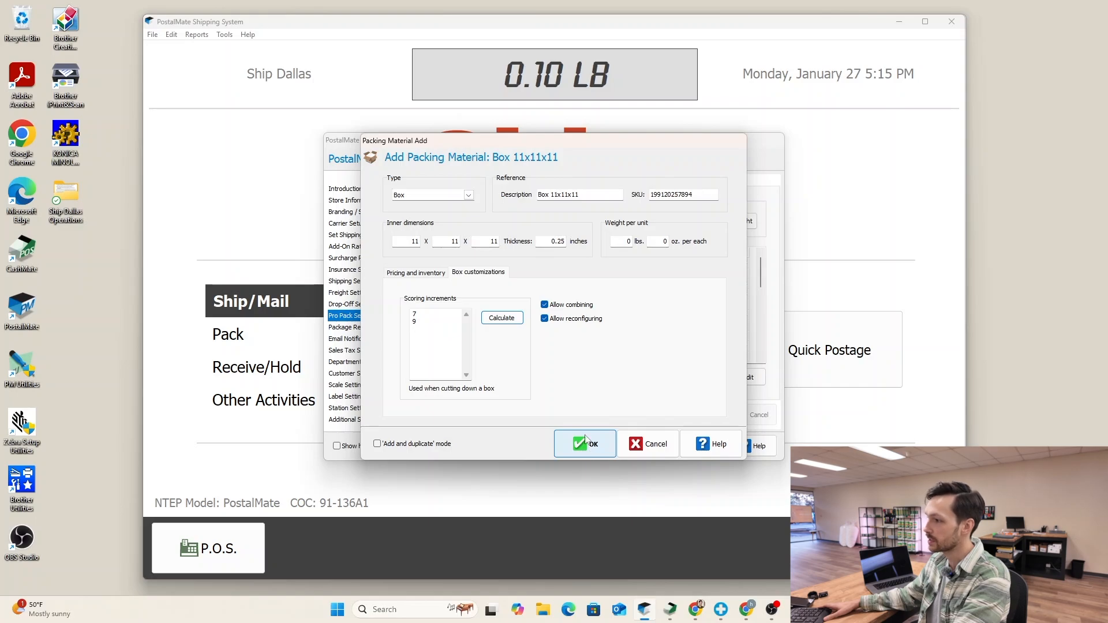
# Step: Add the finished box to the materials list, apply the current scale weight to it and save
pyautogui.click(583, 446)
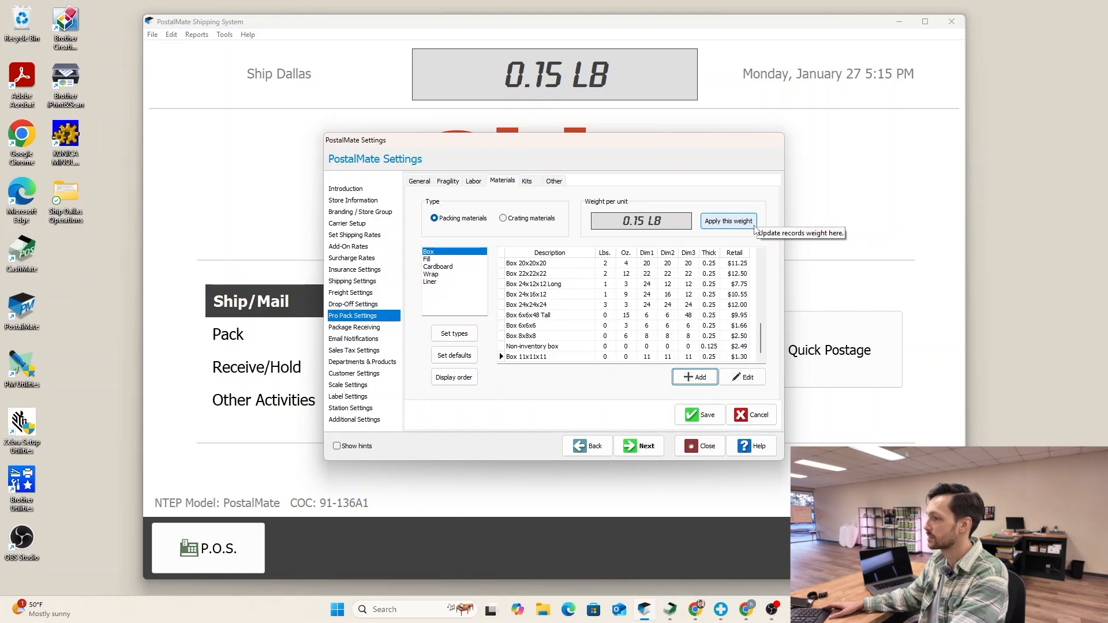
pyautogui.click(747, 225)
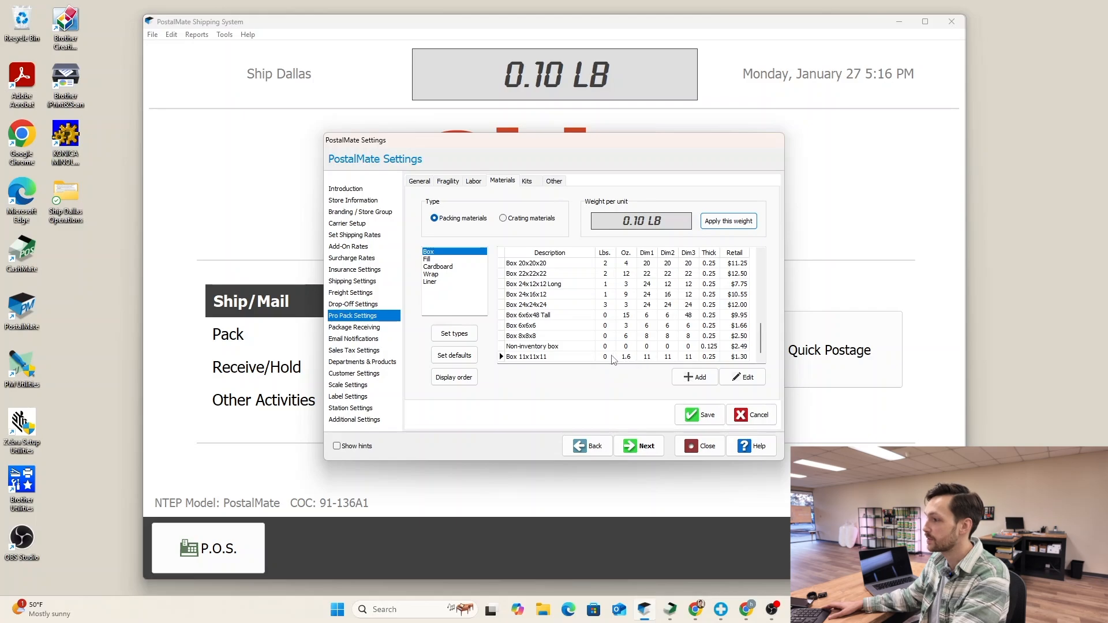
pyautogui.click(699, 417)
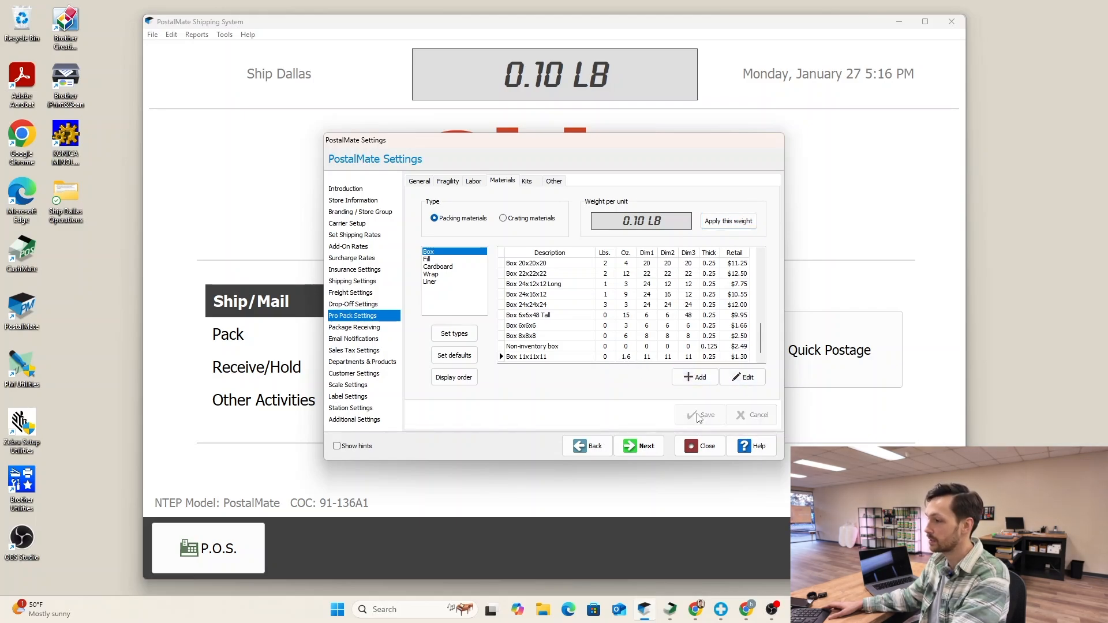
# Step: Open the Box 11x11x11 product for editing from Departments & Products and show its buying and inventory details
pyautogui.click(364, 363)
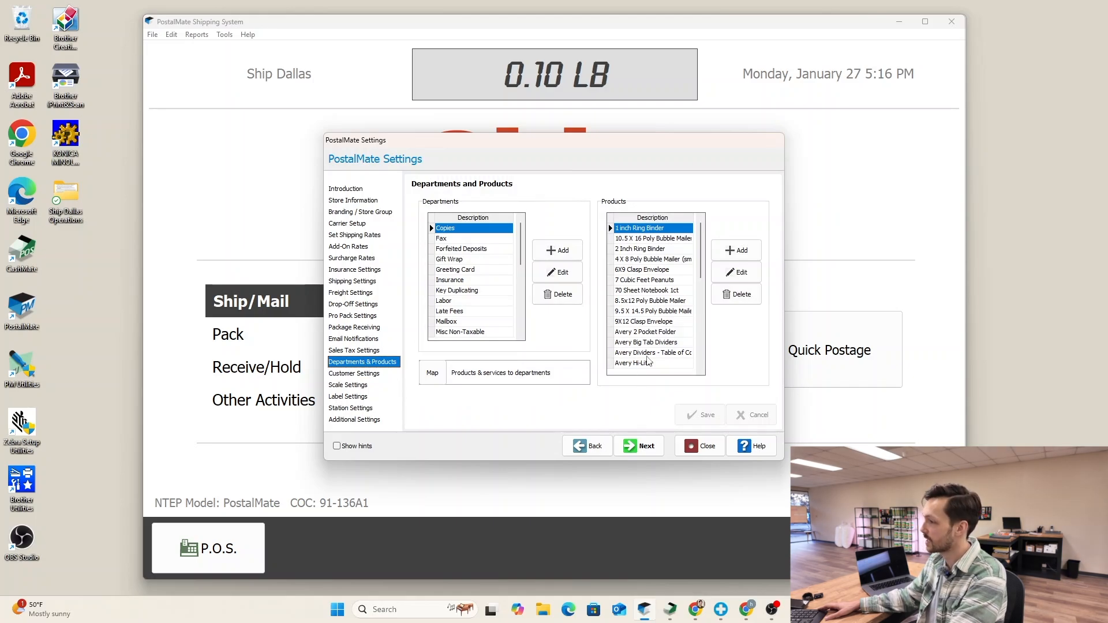
pyautogui.scroll(-17, 647, 361)
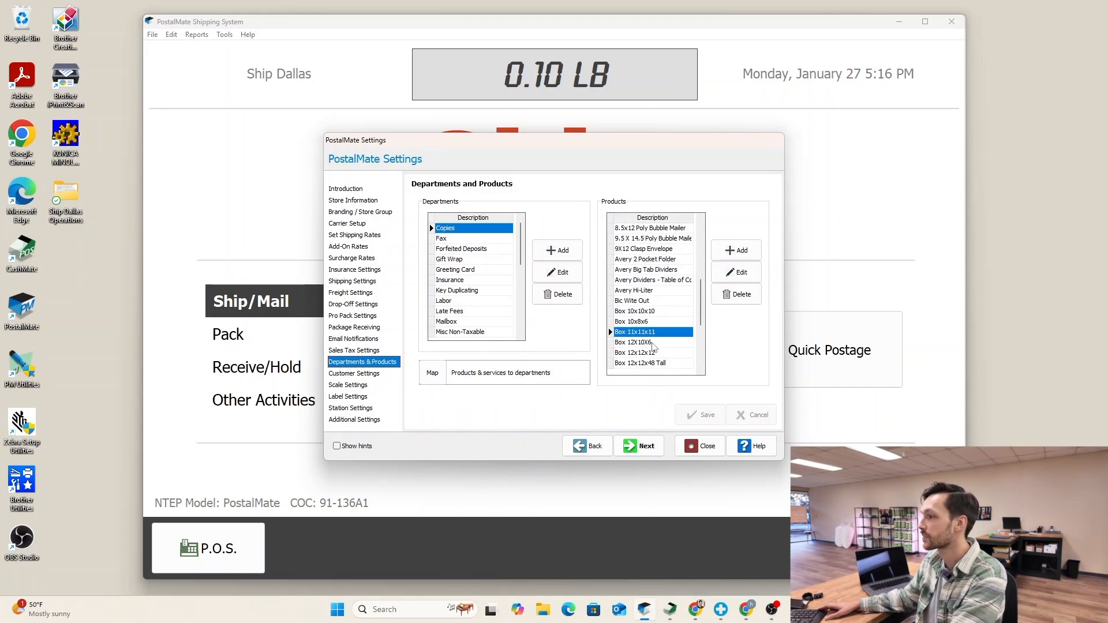
pyautogui.click(742, 273)
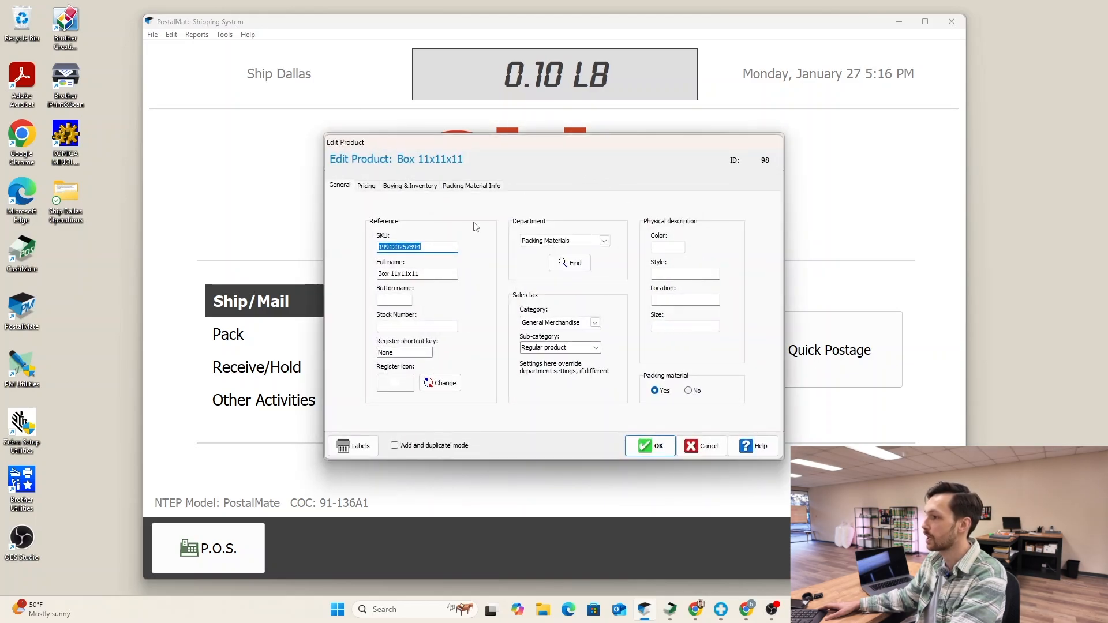
pyautogui.click(423, 190)
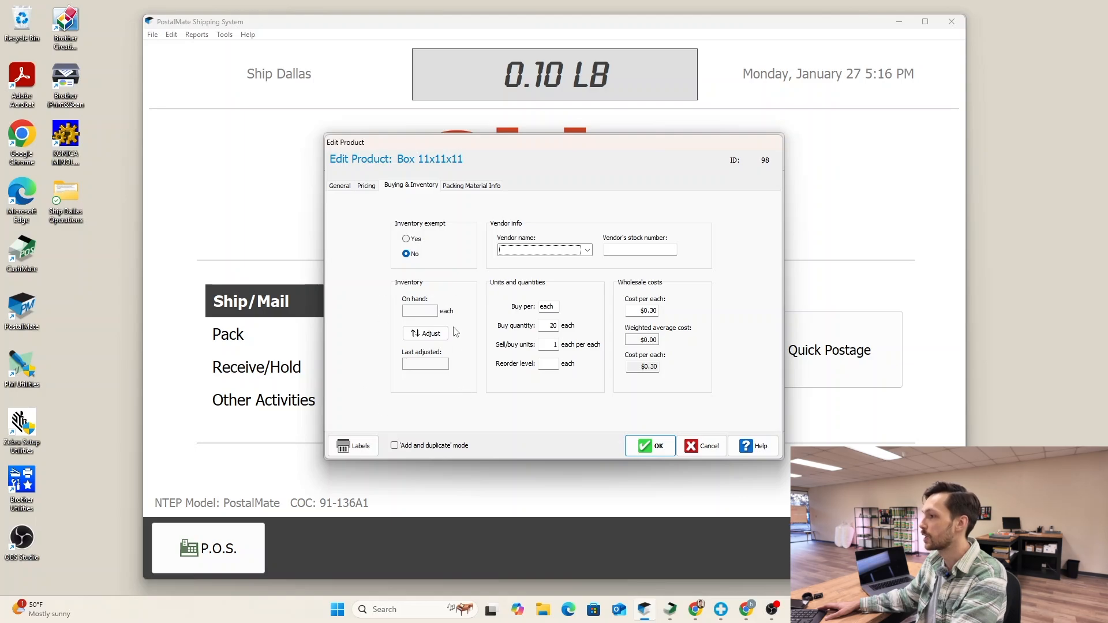
# Step: Adjust the box's on-hand inventory to 20 at a cost of $0.30 and save the product
pyautogui.click(425, 334)
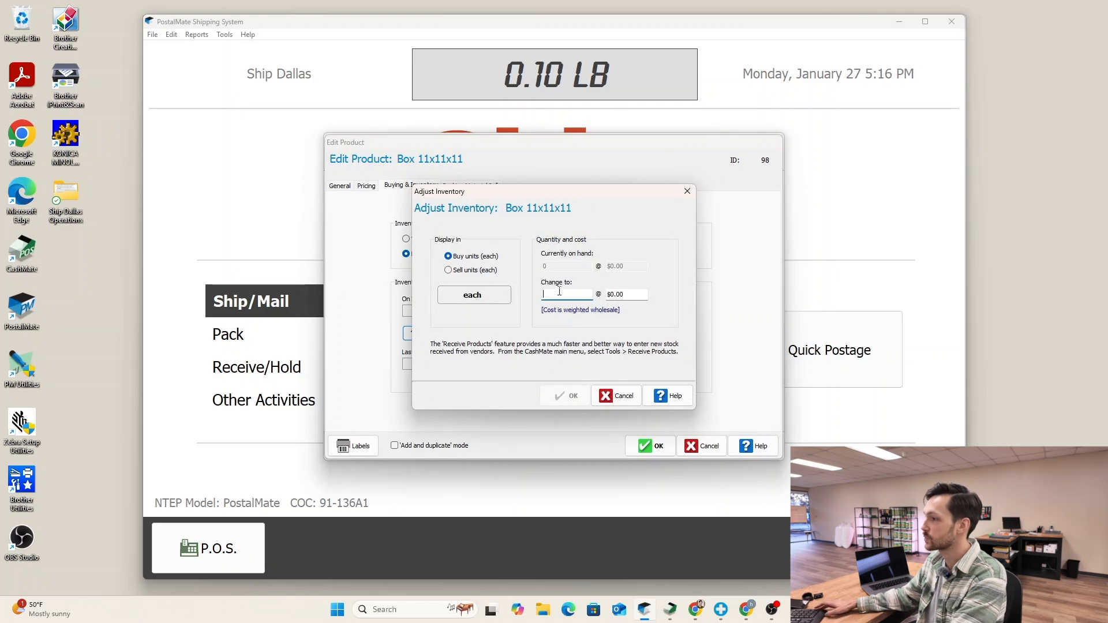
pyautogui.write('20')
pyautogui.click(629, 295)
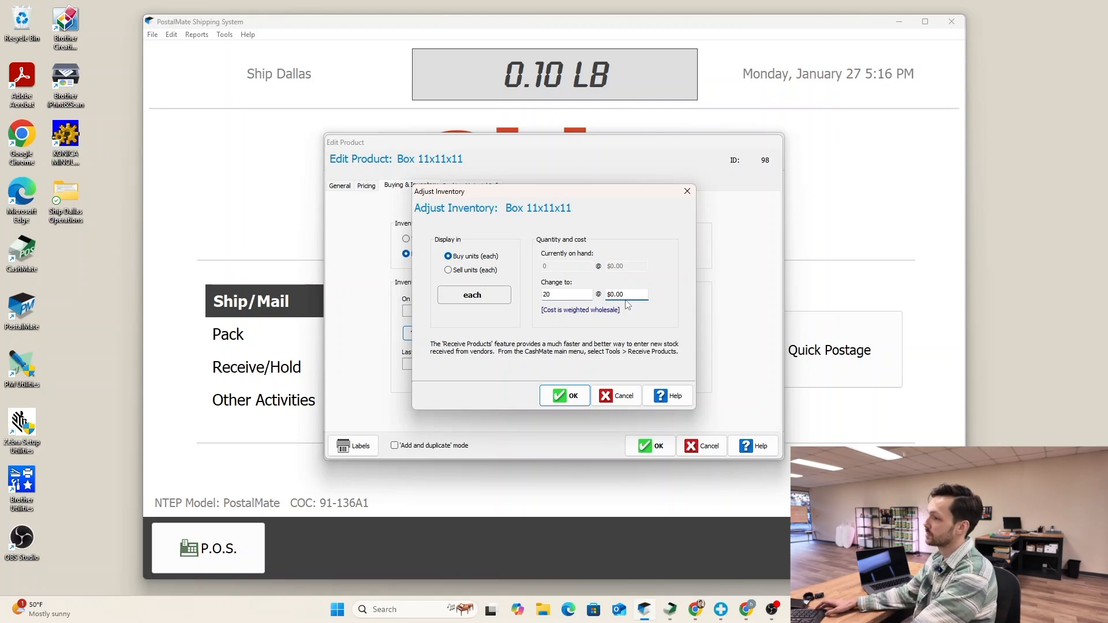
pyautogui.press('BackSpace')
pyautogui.write('.30')
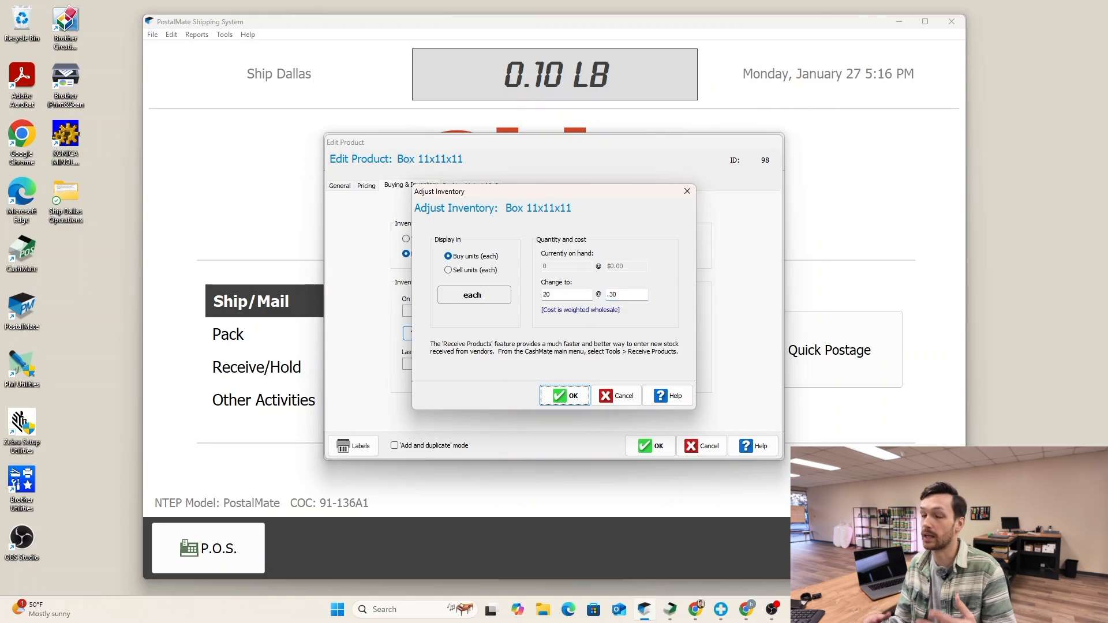
pyautogui.click(551, 398)
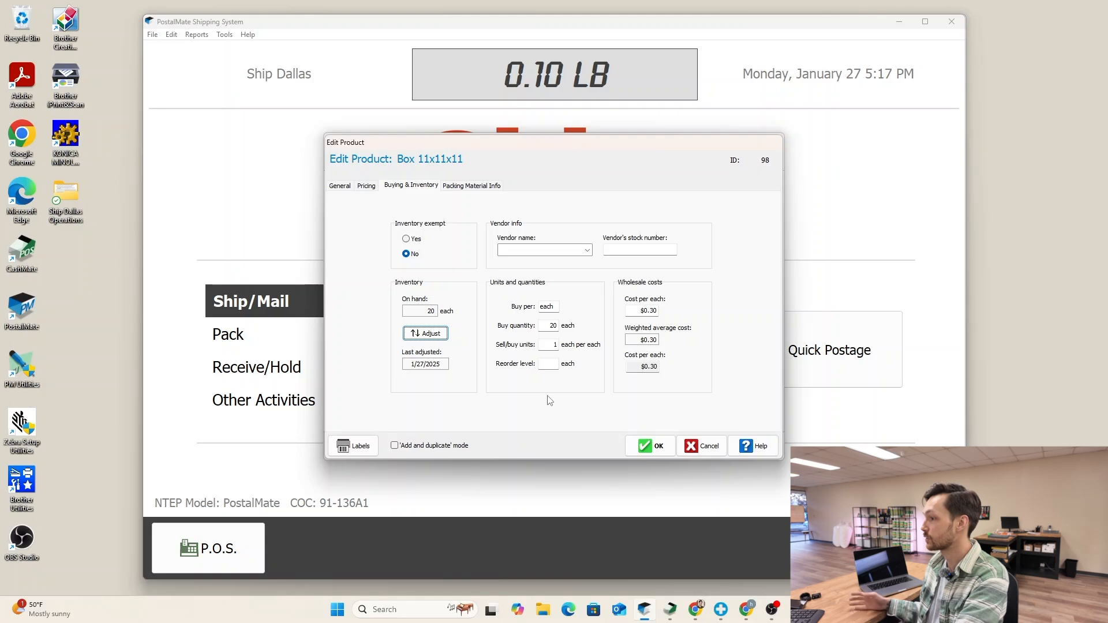
pyautogui.click(654, 449)
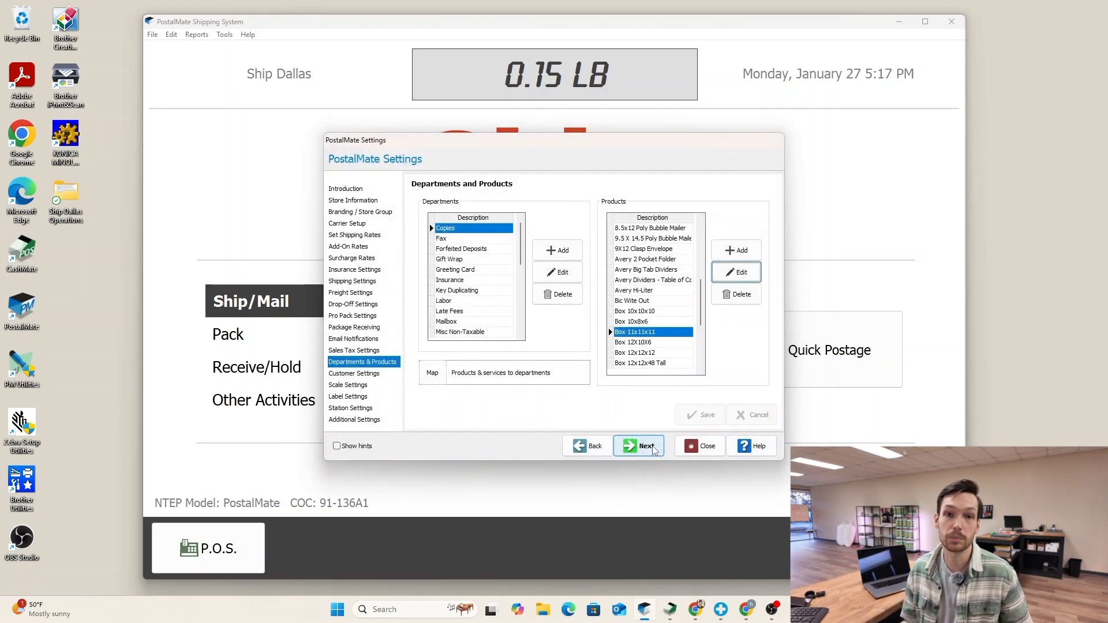